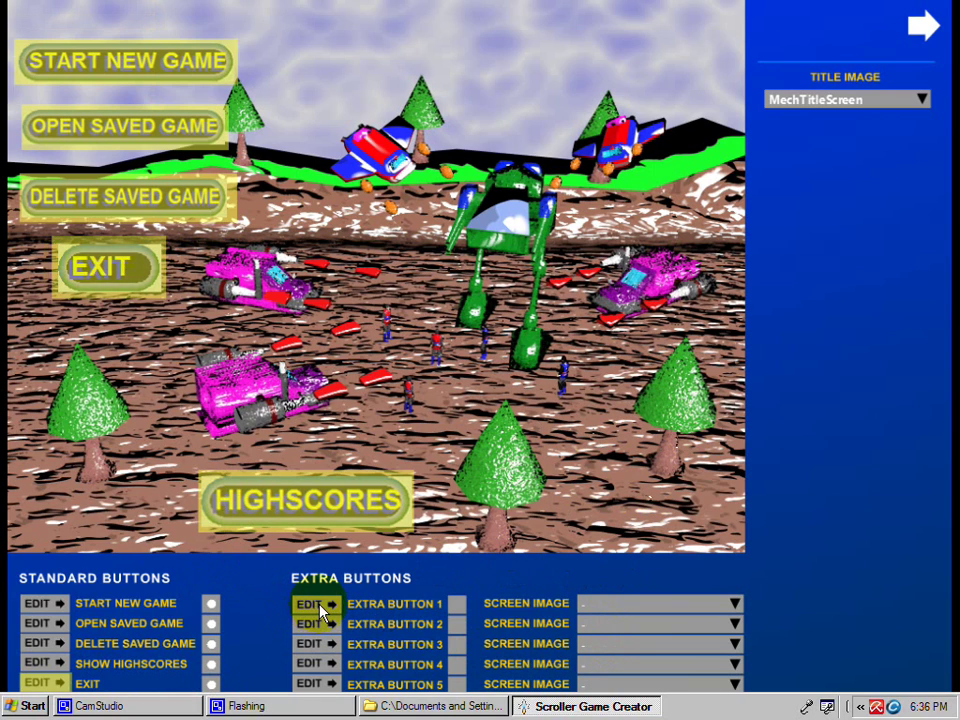
Step: Toggle Extra Button 1 on and back off, keeping five menu buttons, and go to Game Settings
click(457, 607)
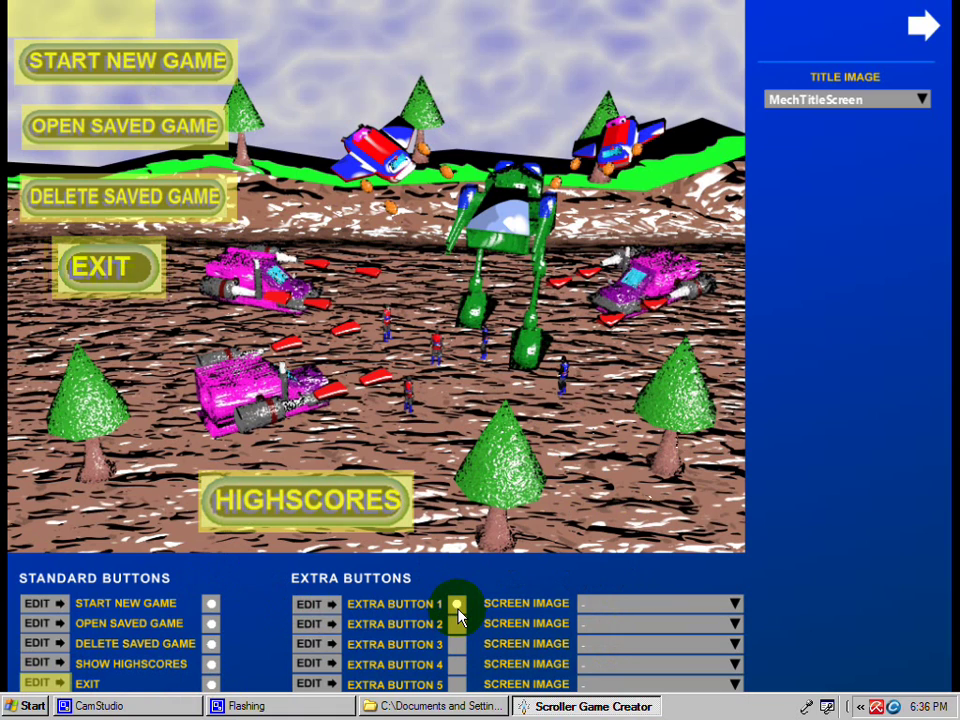
click(457, 607)
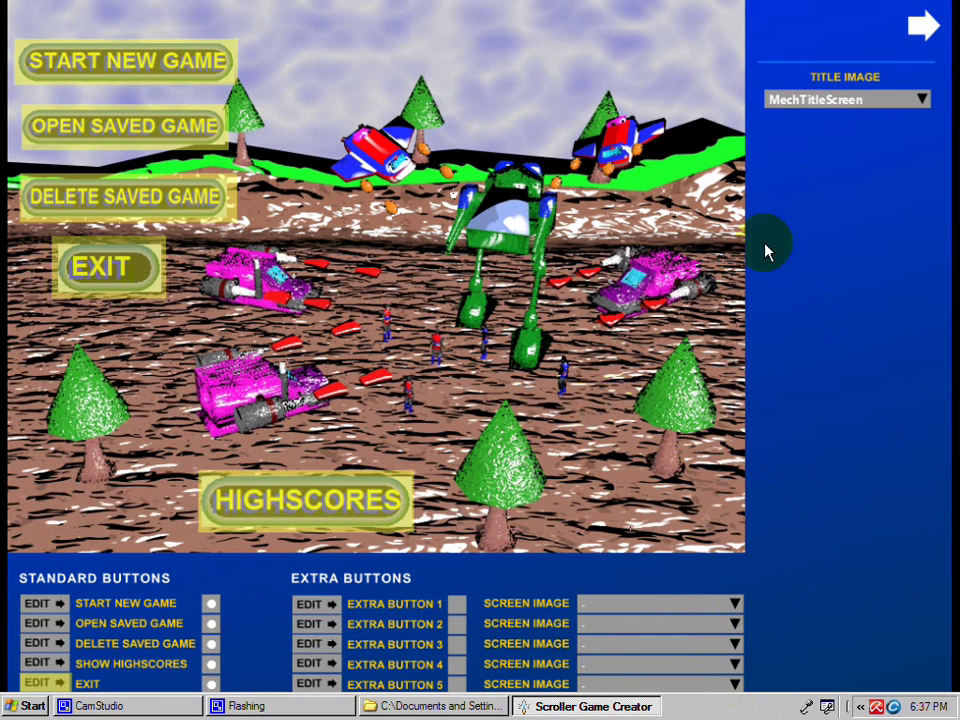
click(925, 30)
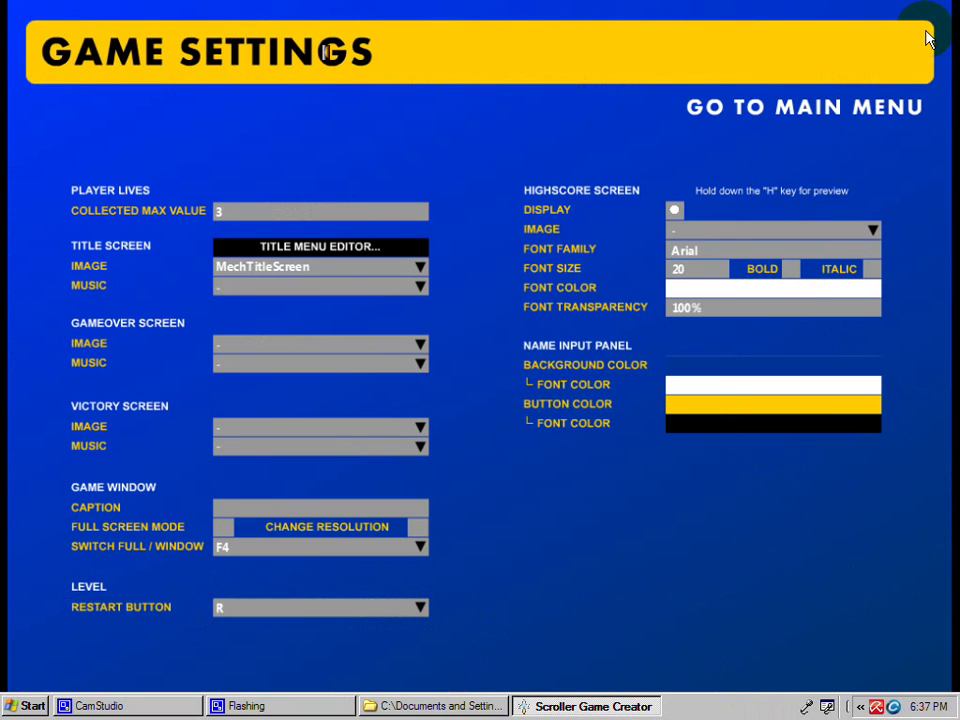
Step: Pick MechGameTitle as the title screen music, leaving the Gameover image unchosen
click(418, 290)
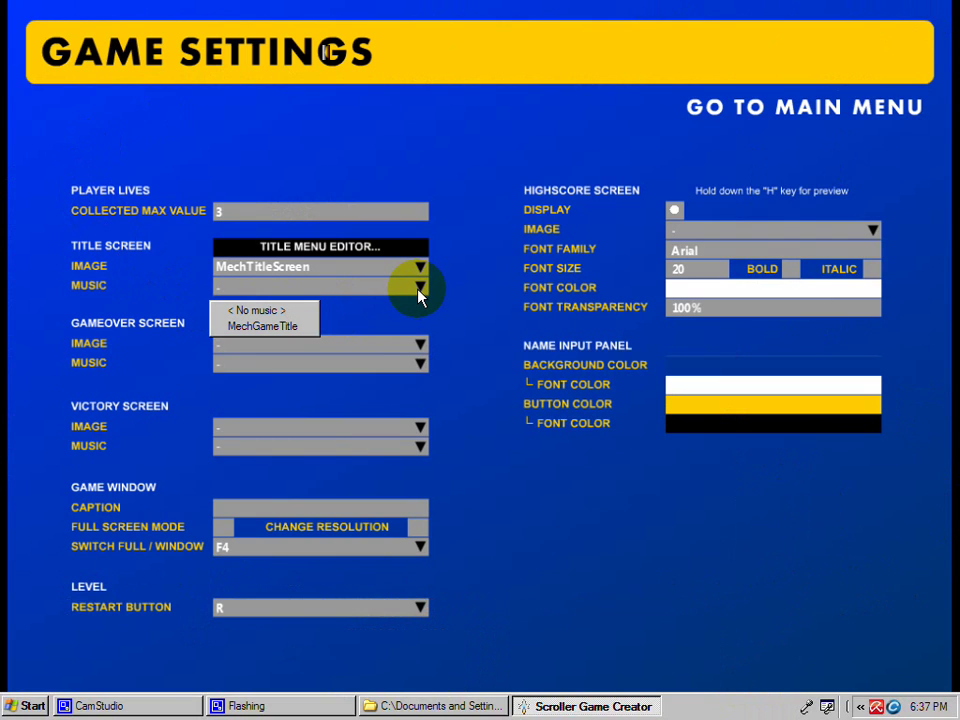
click(279, 327)
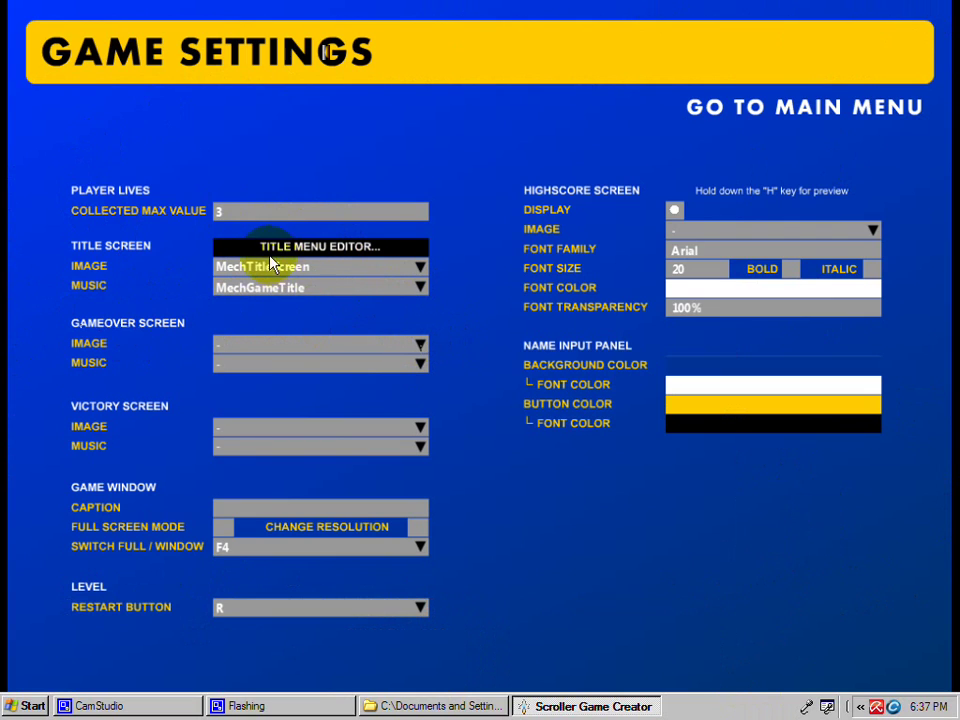
click(421, 348)
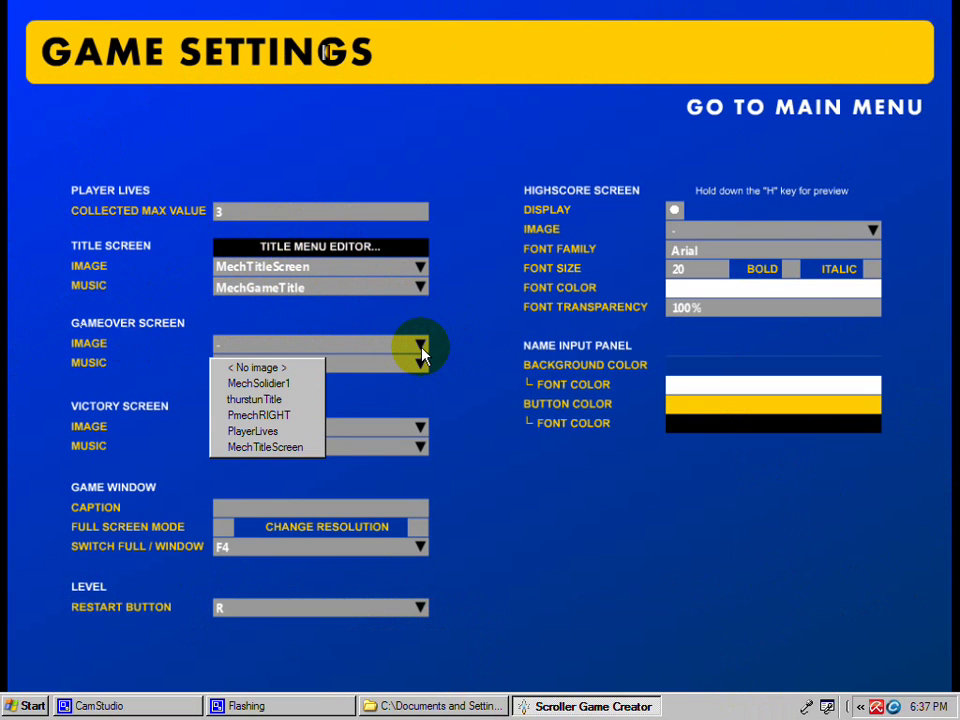
click(275, 350)
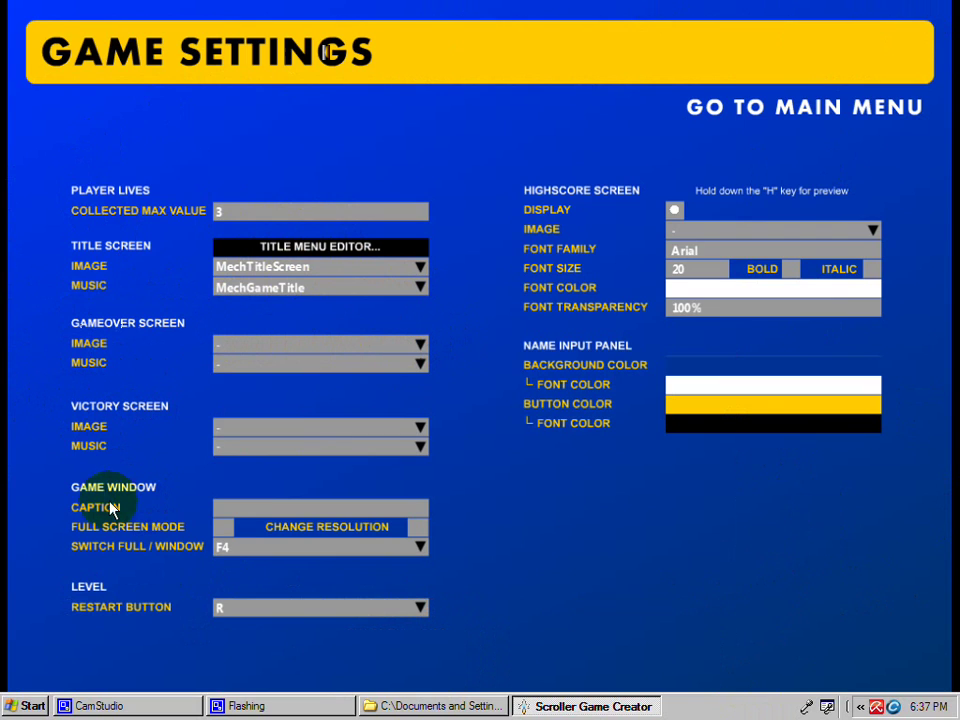
click(284, 519)
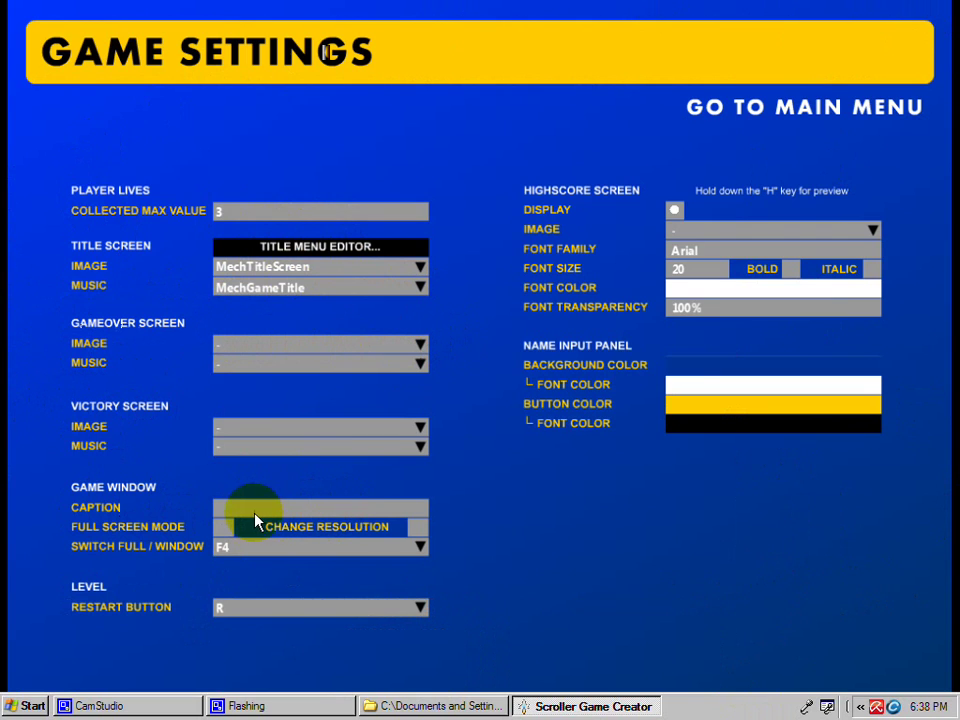
Step: Leave the game window caption empty and switch the game to Full Screen Mode
click(252, 512)
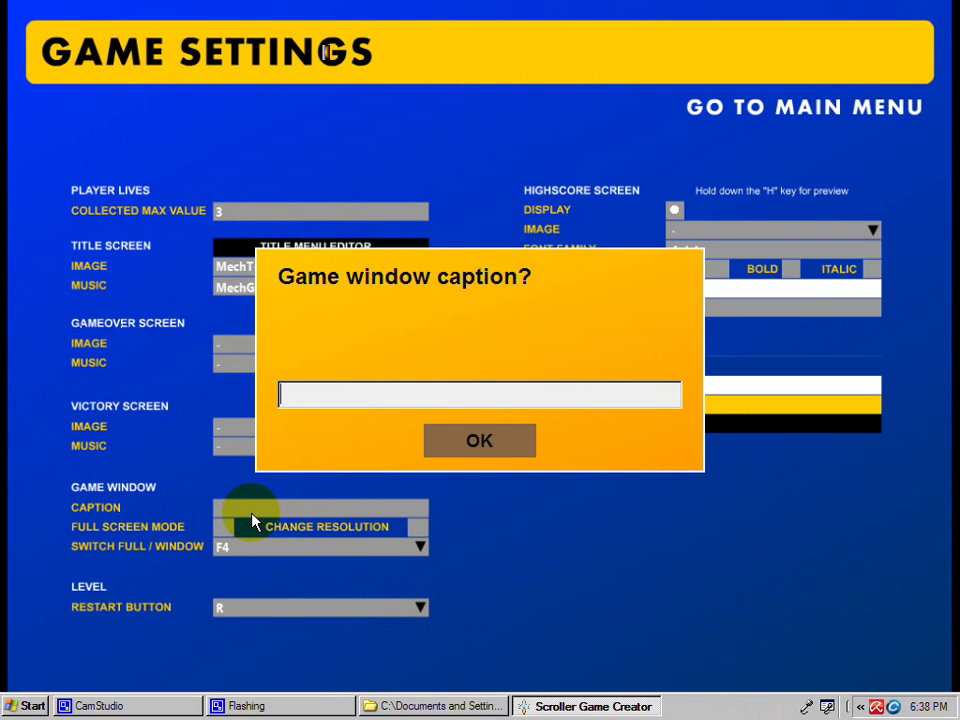
click(480, 441)
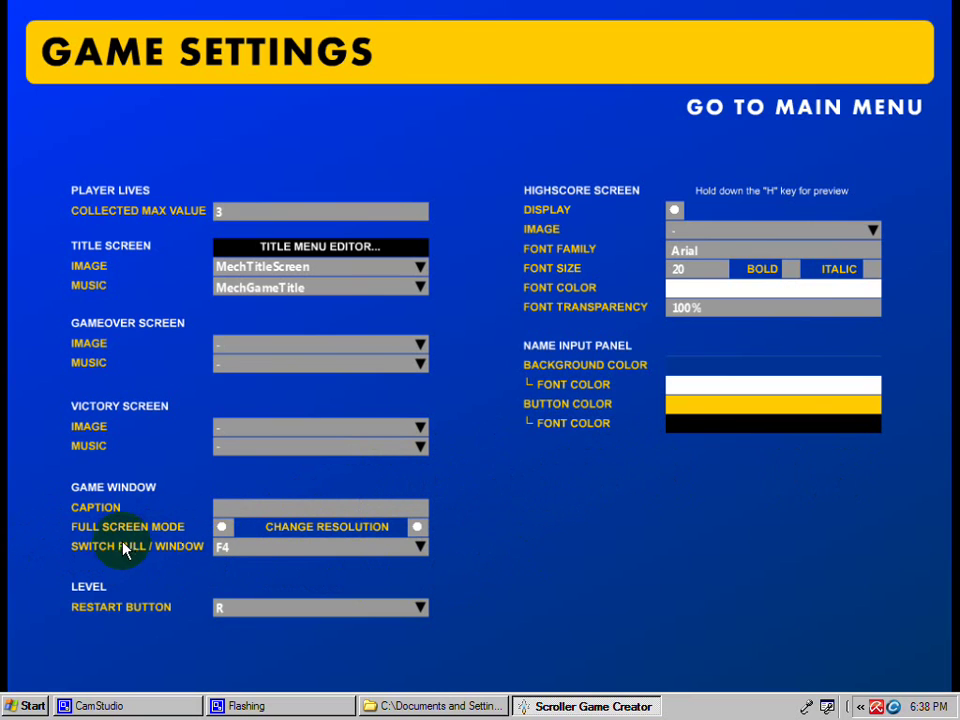
click(420, 558)
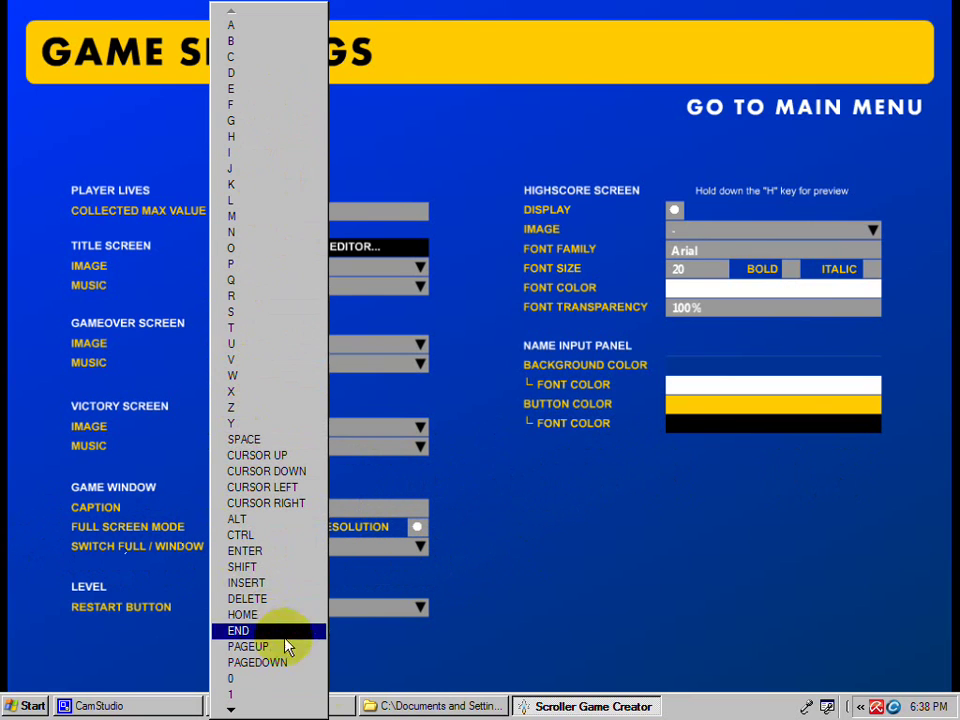
click(555, 586)
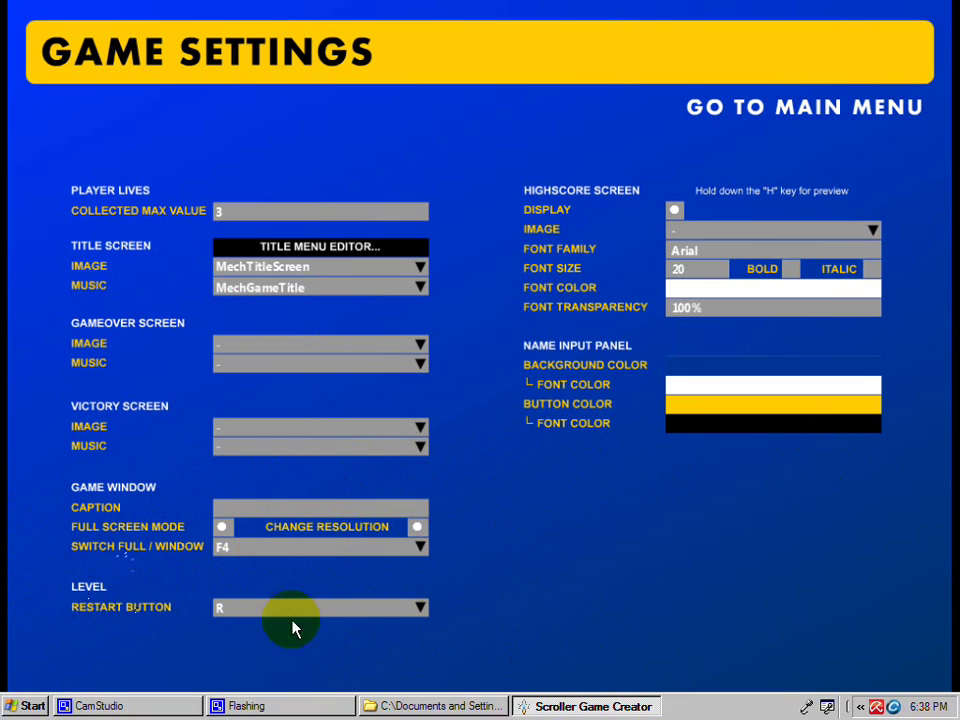
click(420, 608)
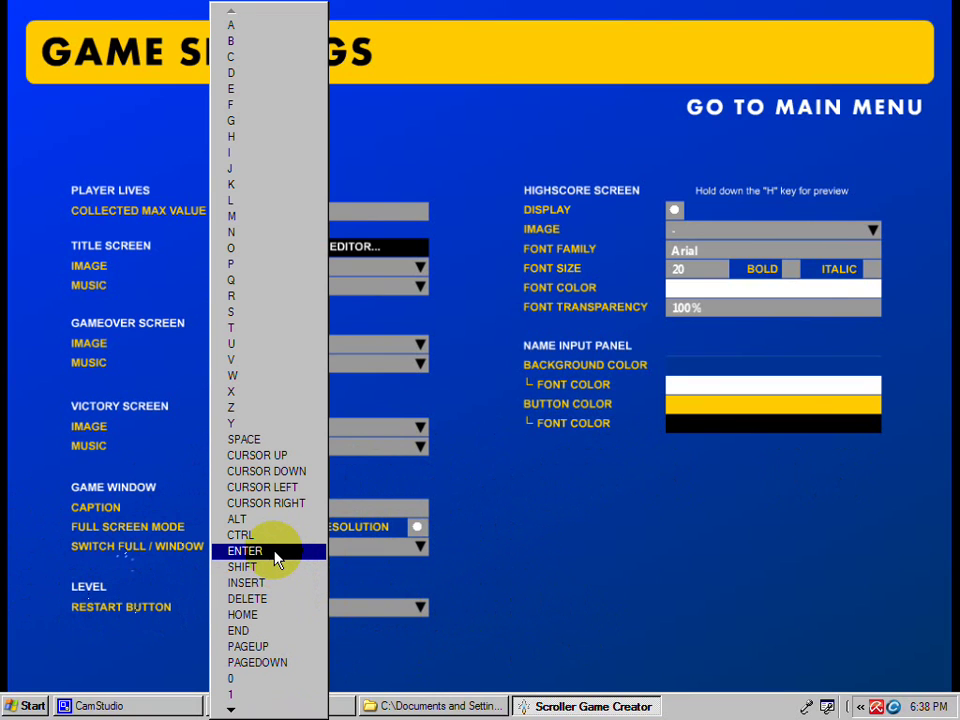
click(350, 580)
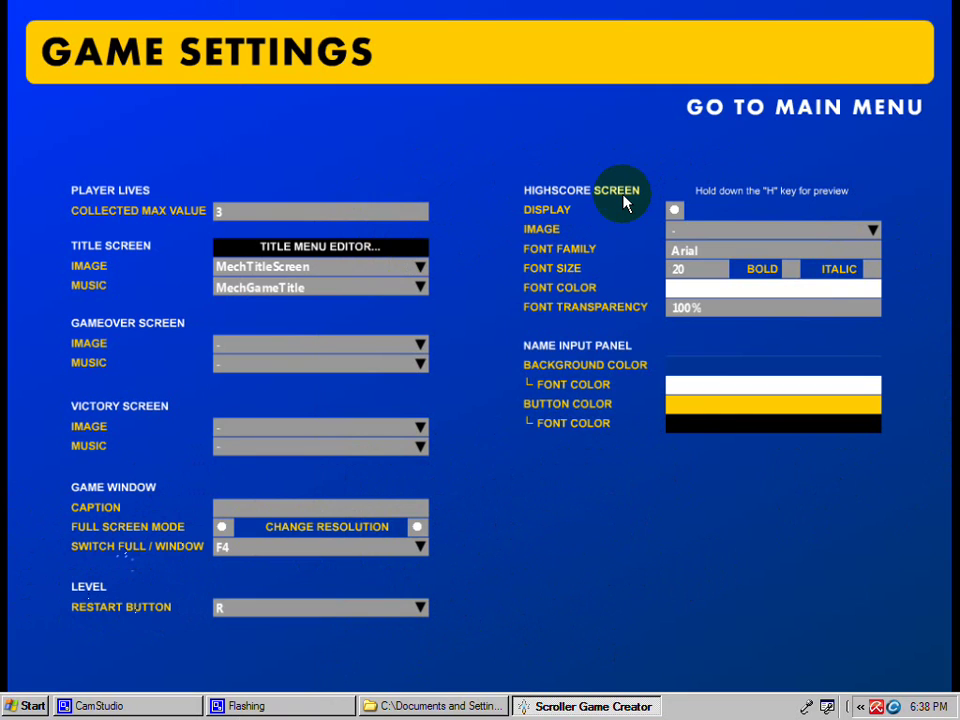
click(675, 210)
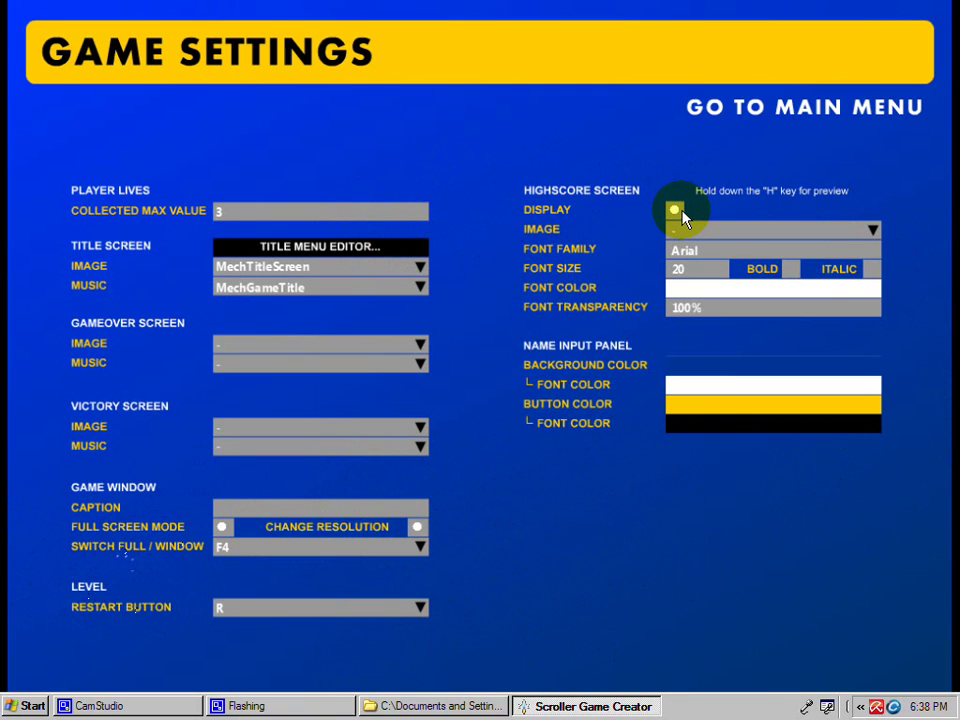
click(873, 231)
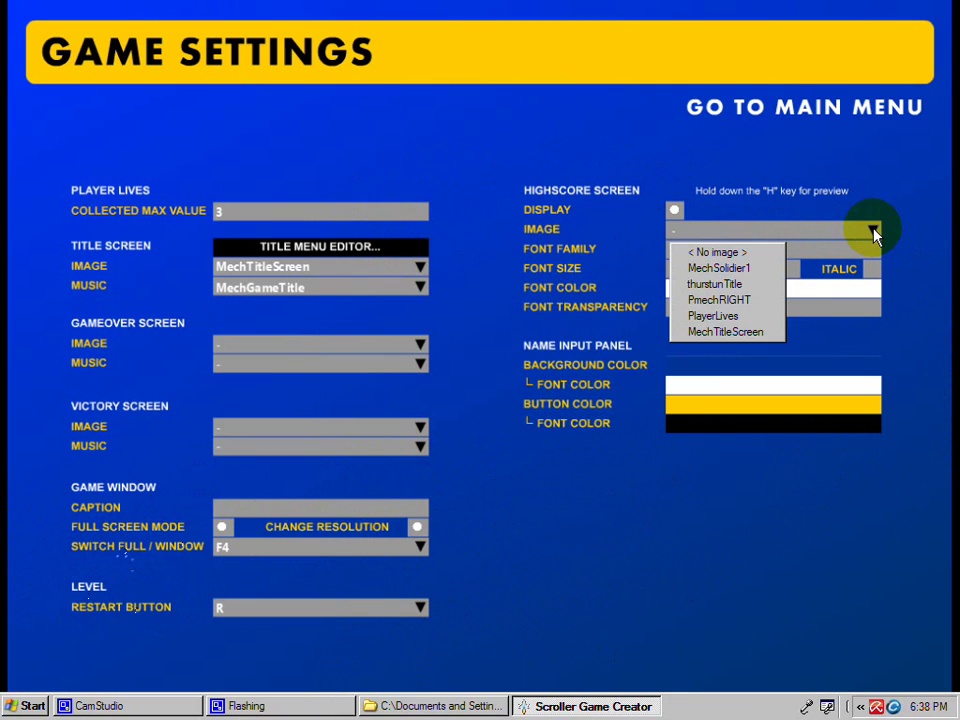
click(873, 231)
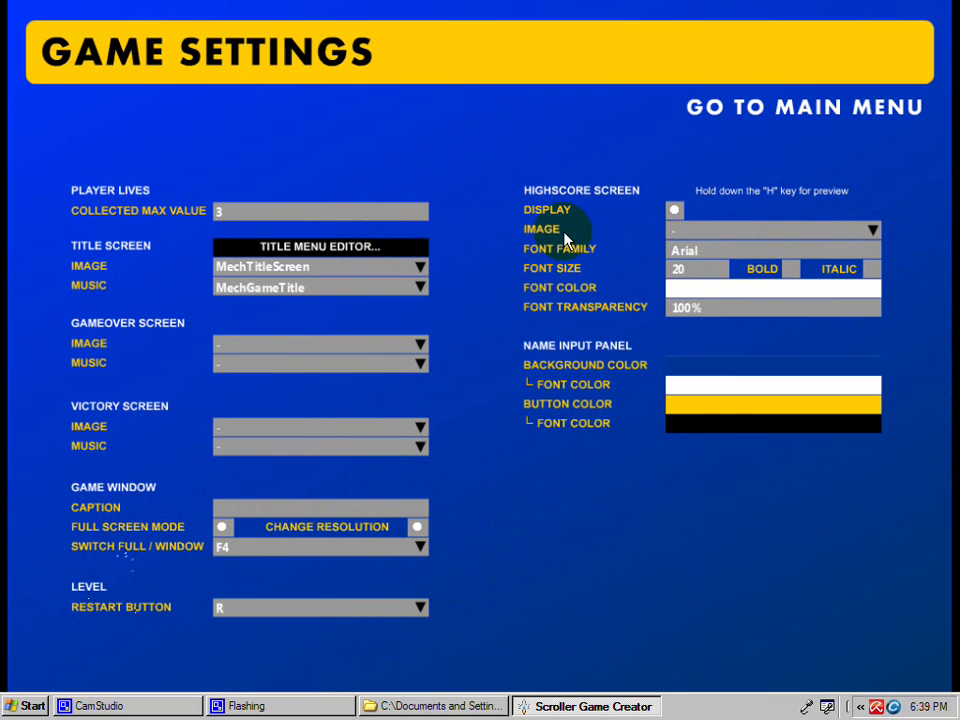
click(844, 256)
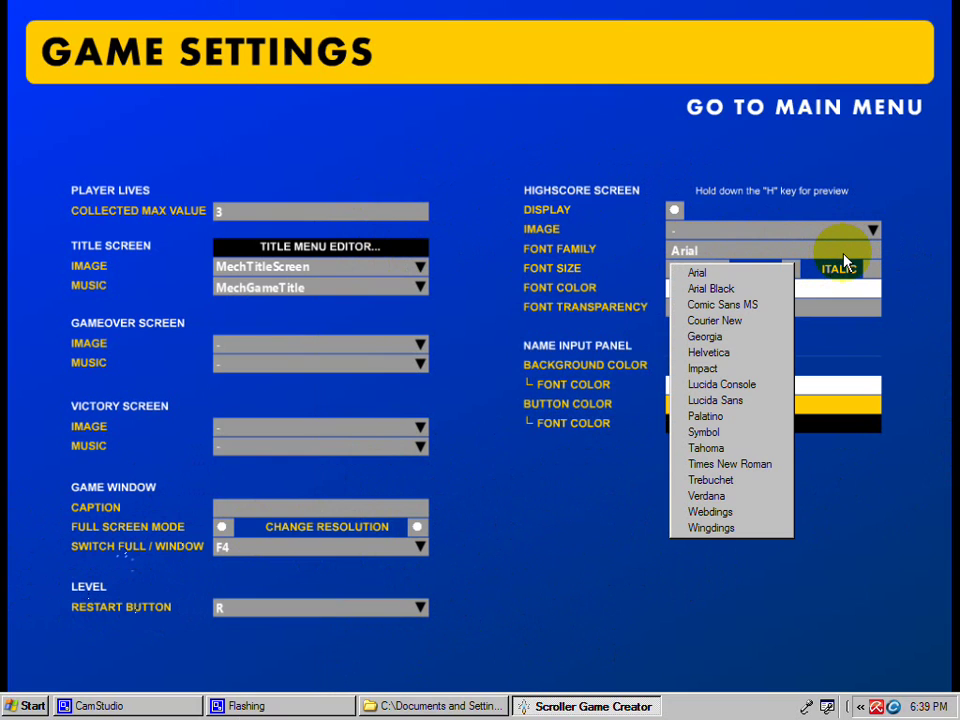
click(844, 259)
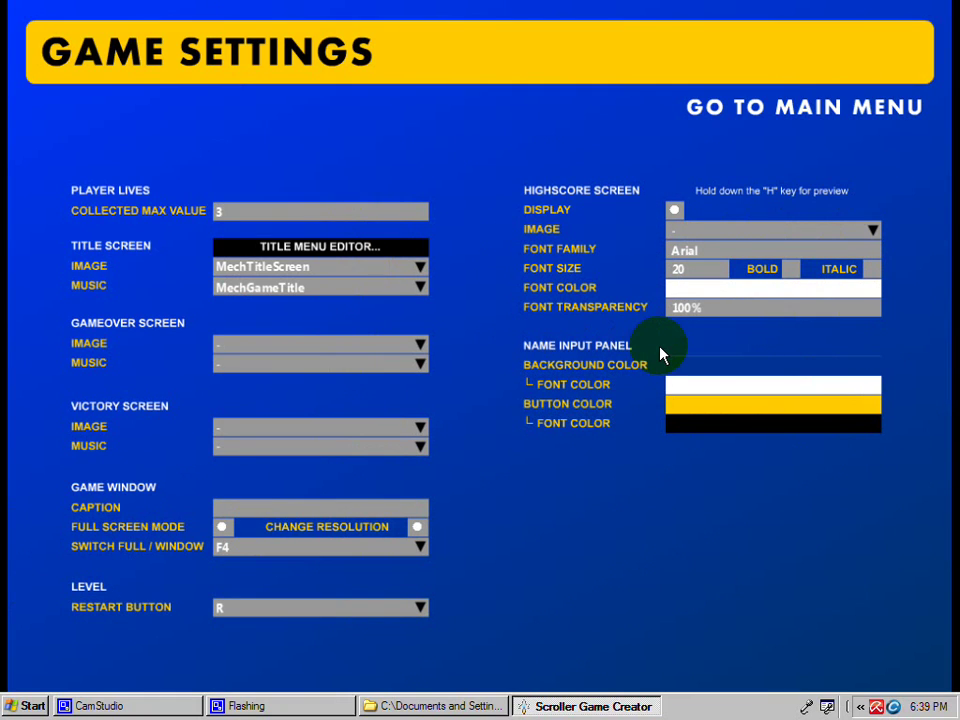
click(706, 371)
click(482, 424)
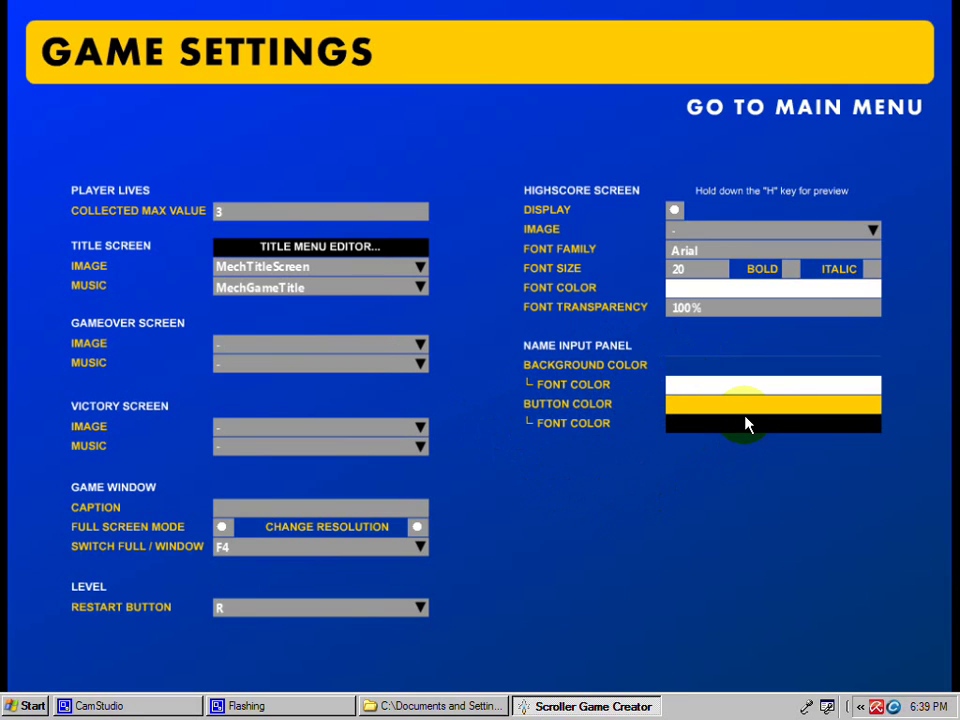
key(h)
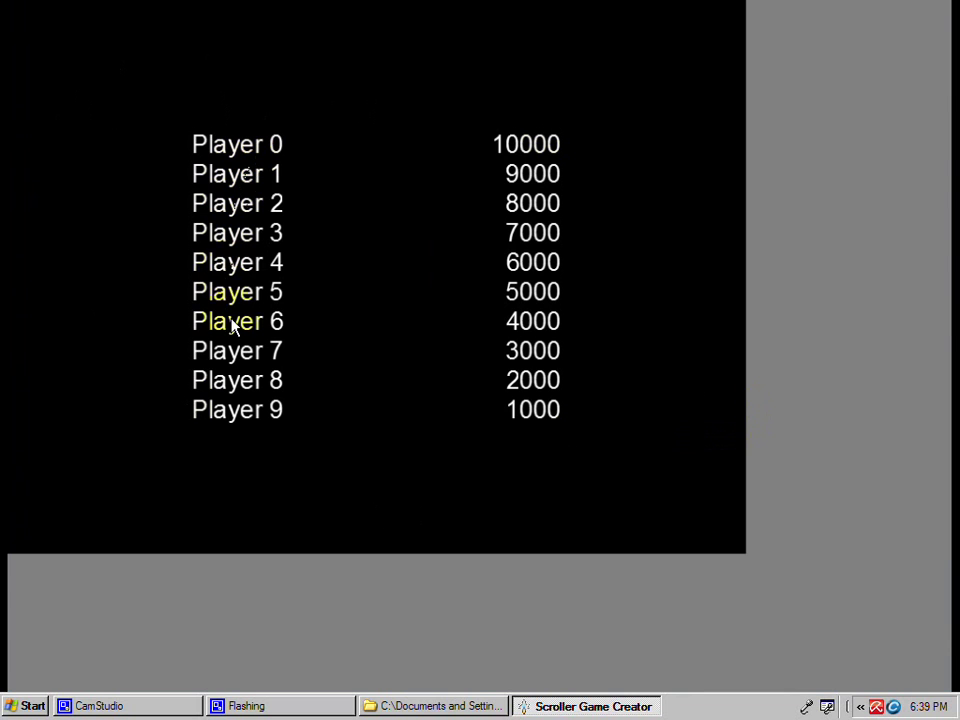
key(h)
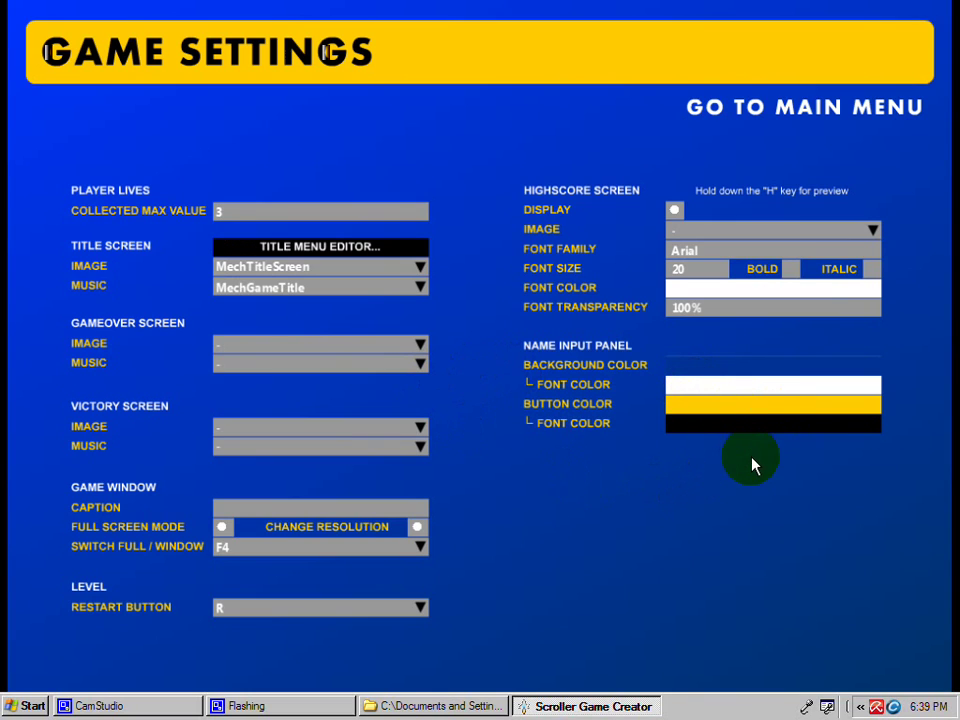
click(718, 383)
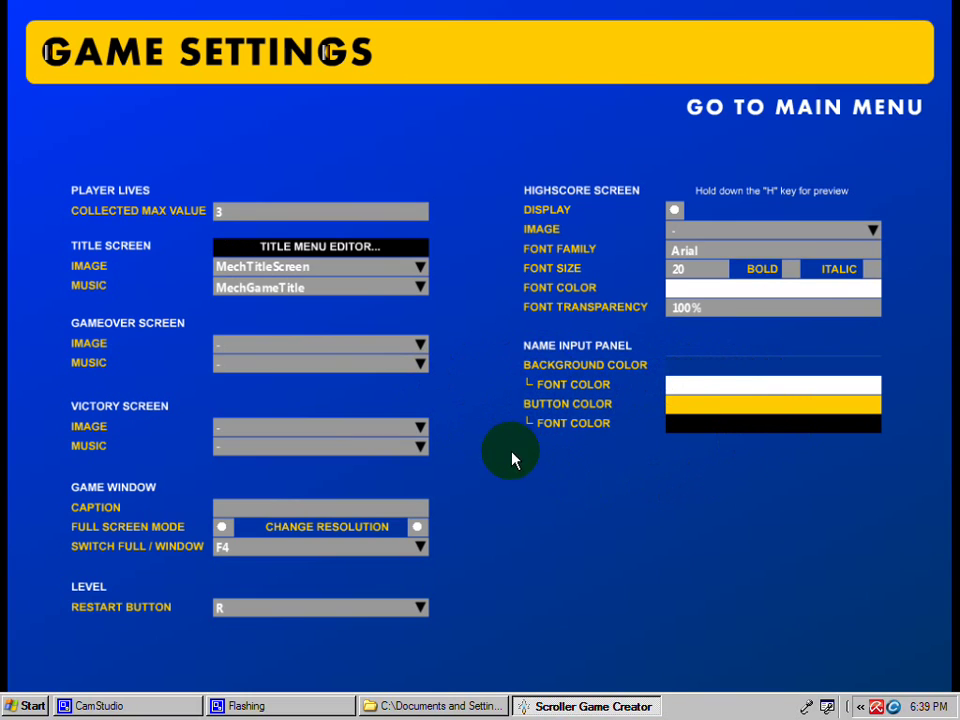
Step: Adjust options on the Game Settings screen, then return to the main menu
click(876, 287)
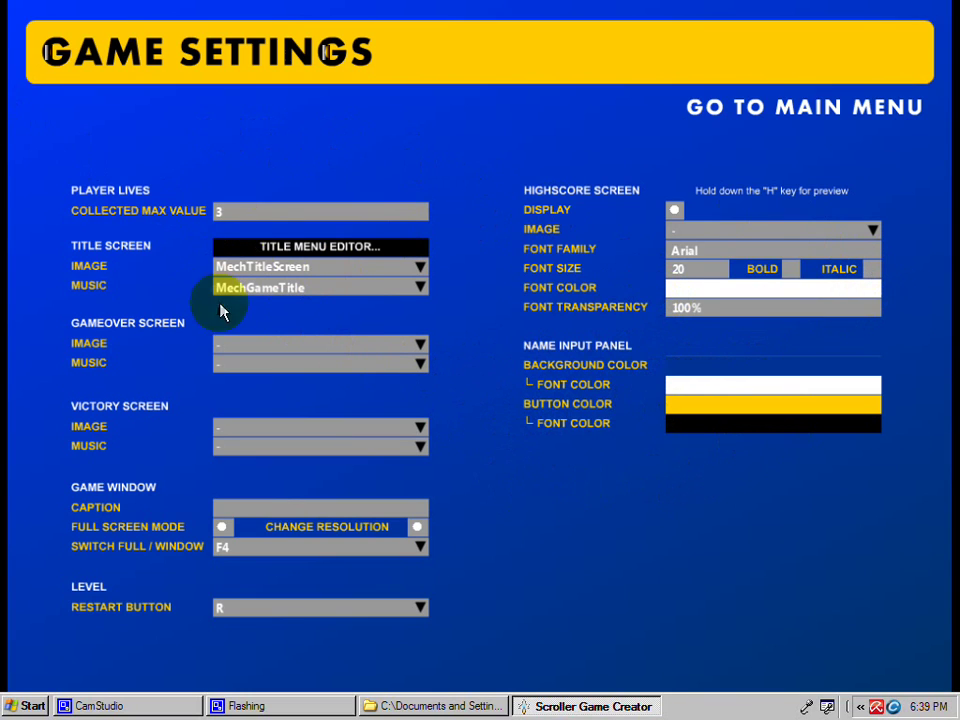
click(337, 369)
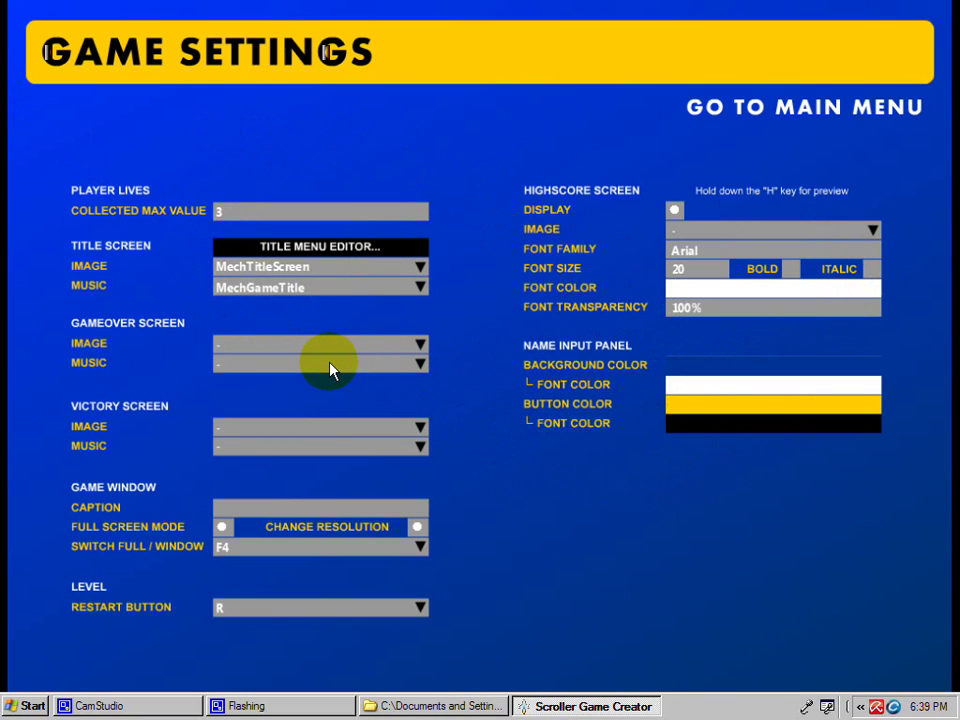
click(806, 108)
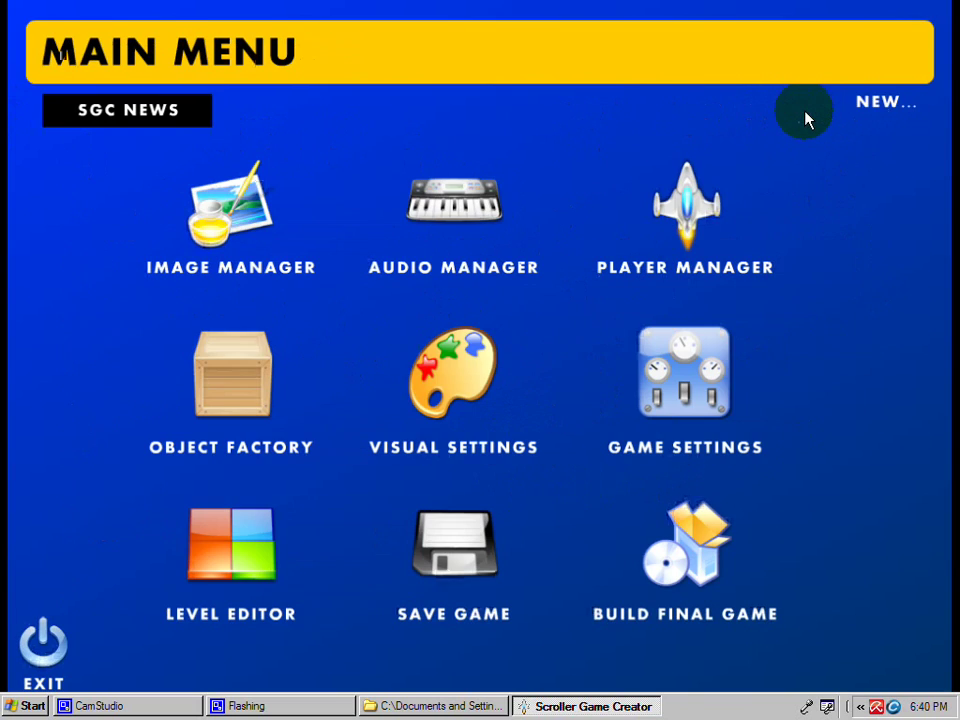
Step: Save the game, dismiss the 'Game successfully saved.' message, and restore the CamStudio recorder window
click(474, 568)
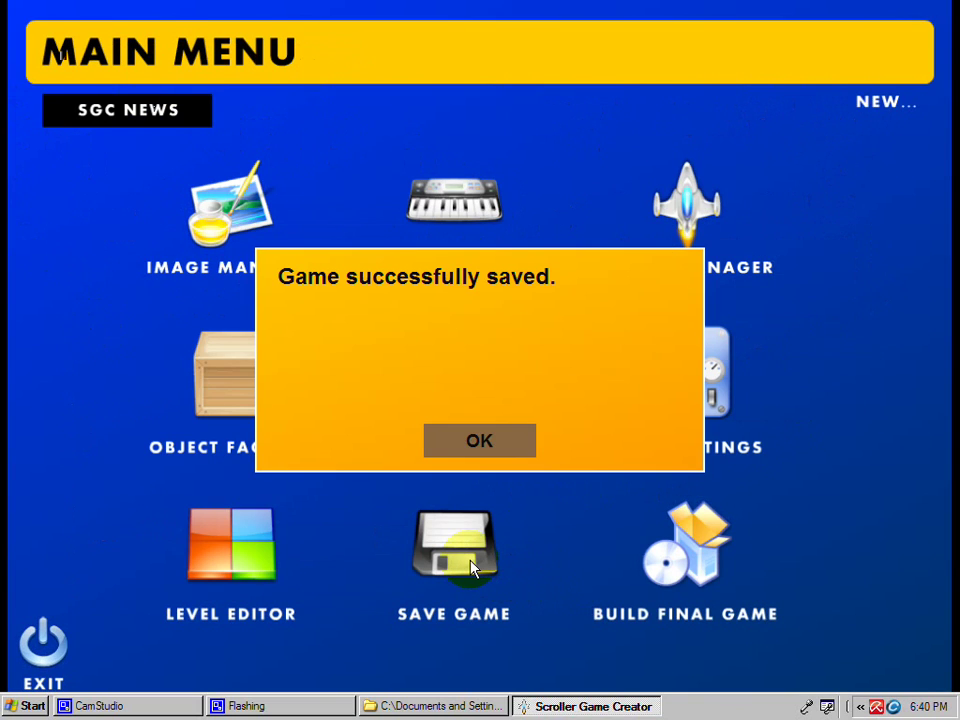
click(500, 448)
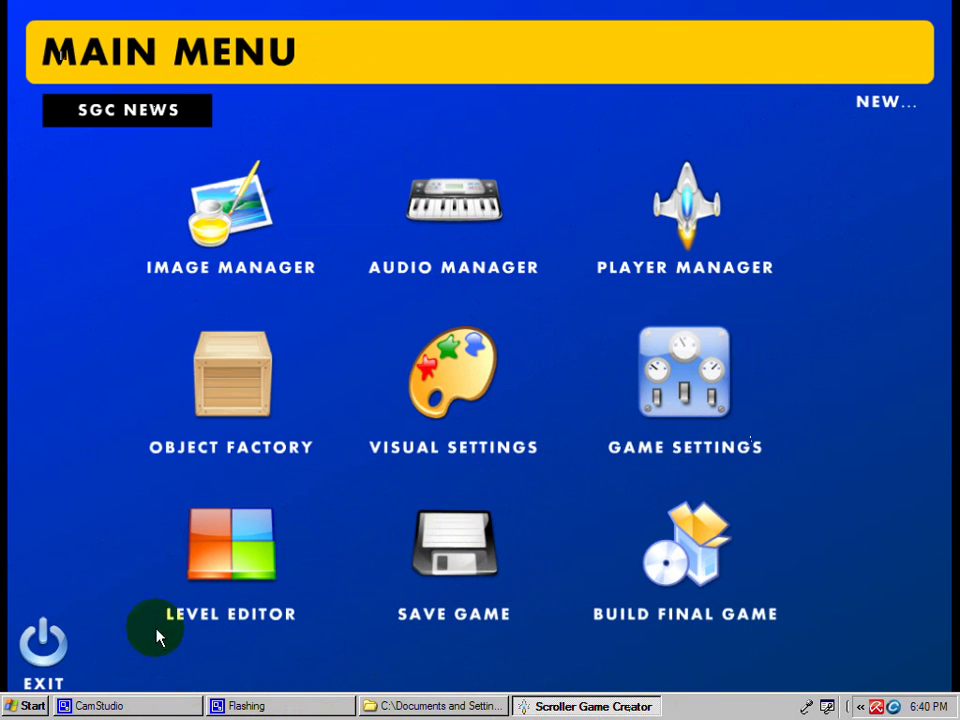
click(154, 707)
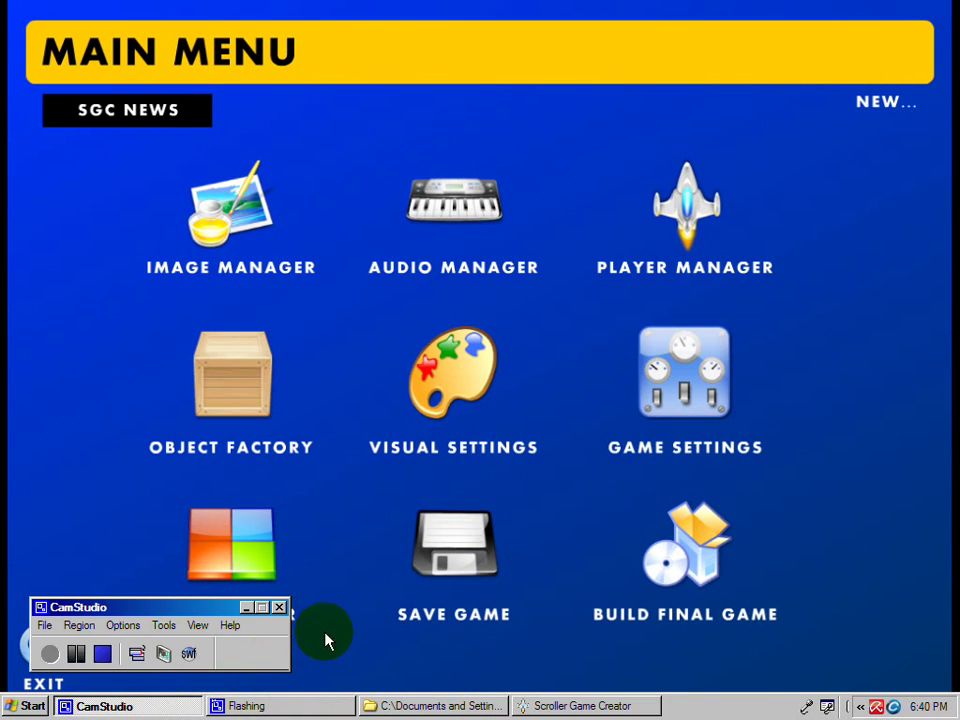